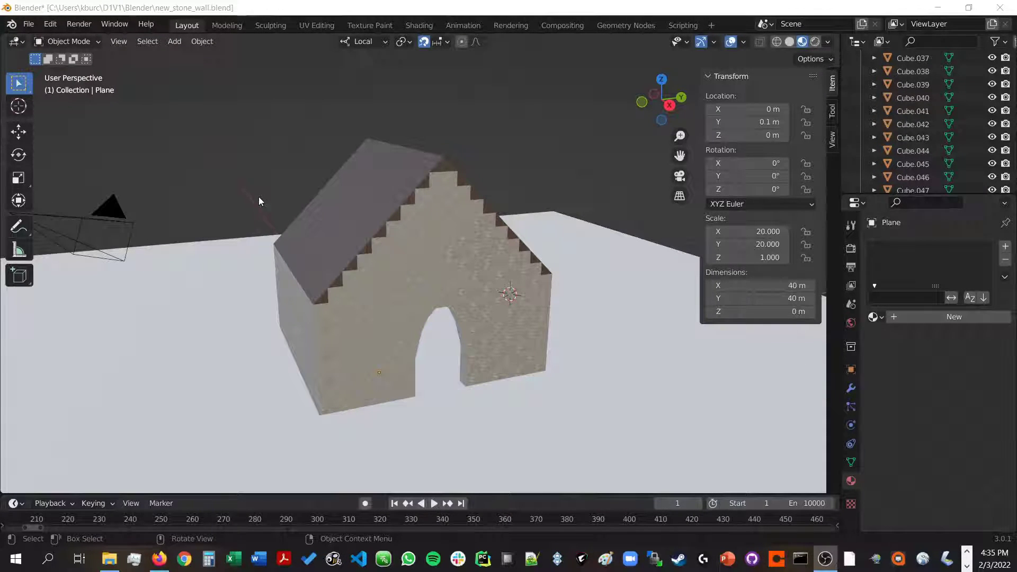
# - Orbit around the stone house and select two stones on its front wall
pyautogui.moveTo(258, 197)
pyautogui.mouseDown(button='middle')
pyautogui.moveTo(267, 194)
pyautogui.moveTo(258, 200)
pyautogui.mouseUp(button='middle')
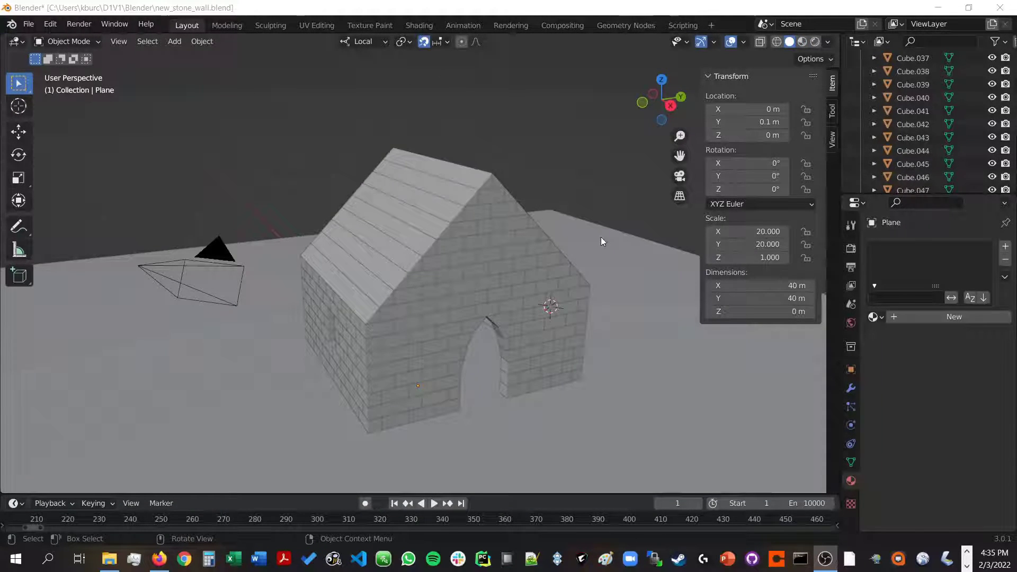
pyautogui.moveTo(535, 252); pyautogui.dragTo(531, 253, button='middle')
pyautogui.click(374, 379)
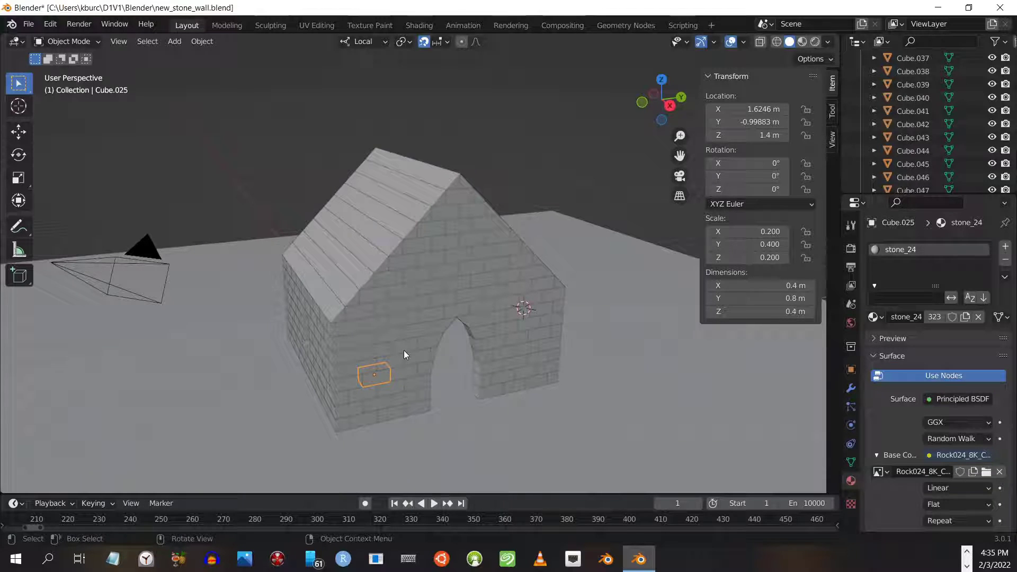
pyautogui.click(399, 324)
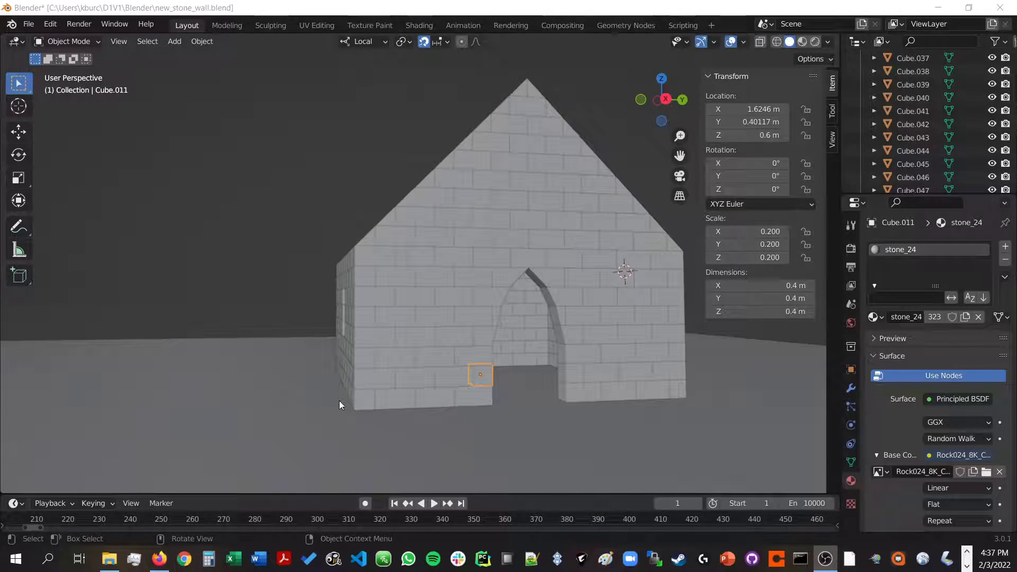
pyautogui.click(391, 400)
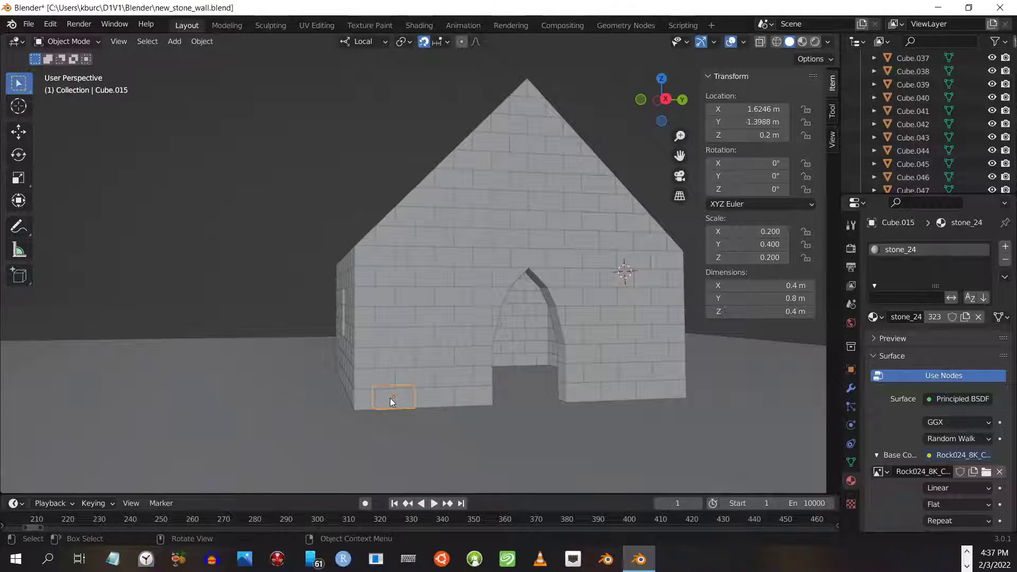
pyautogui.click(433, 399)
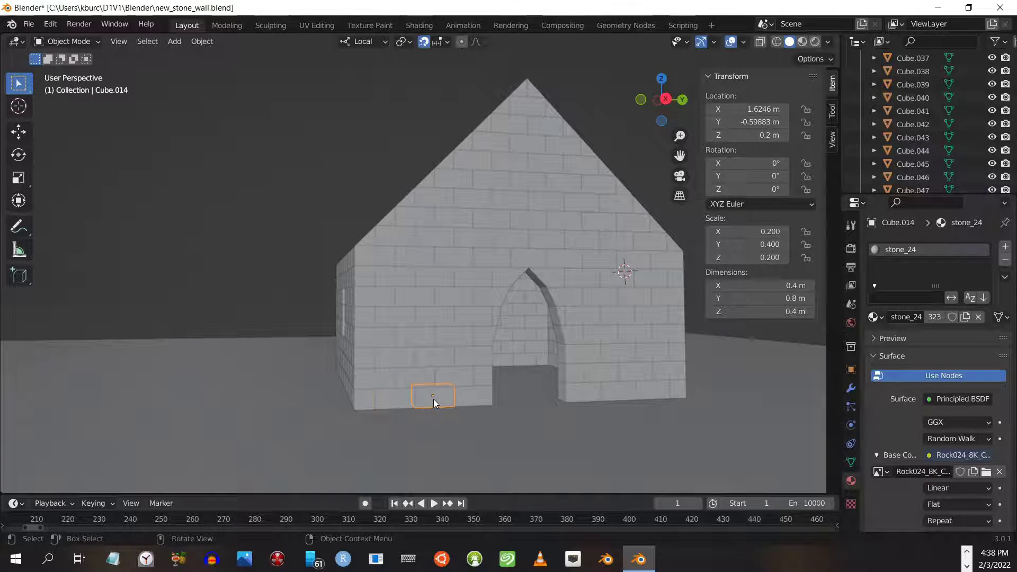
pyautogui.click(476, 399)
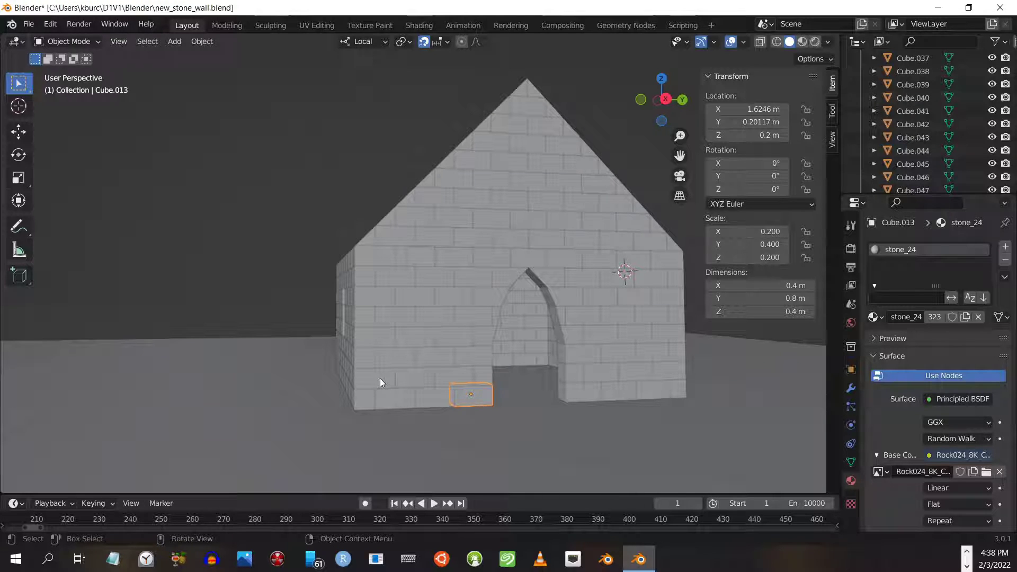
pyautogui.click(380, 379)
pyautogui.click(422, 381)
pyautogui.click(457, 380)
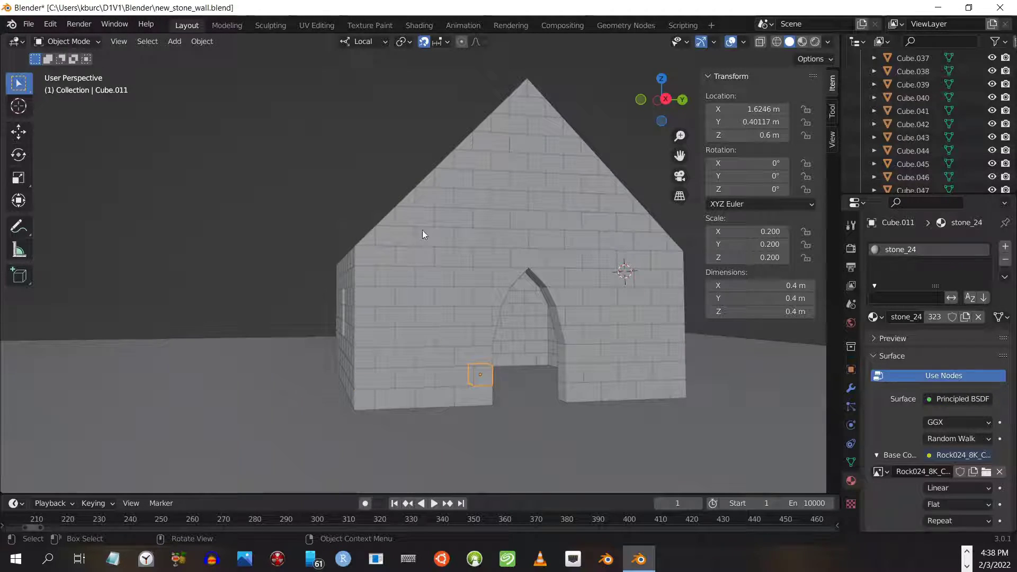
pyautogui.click(446, 46)
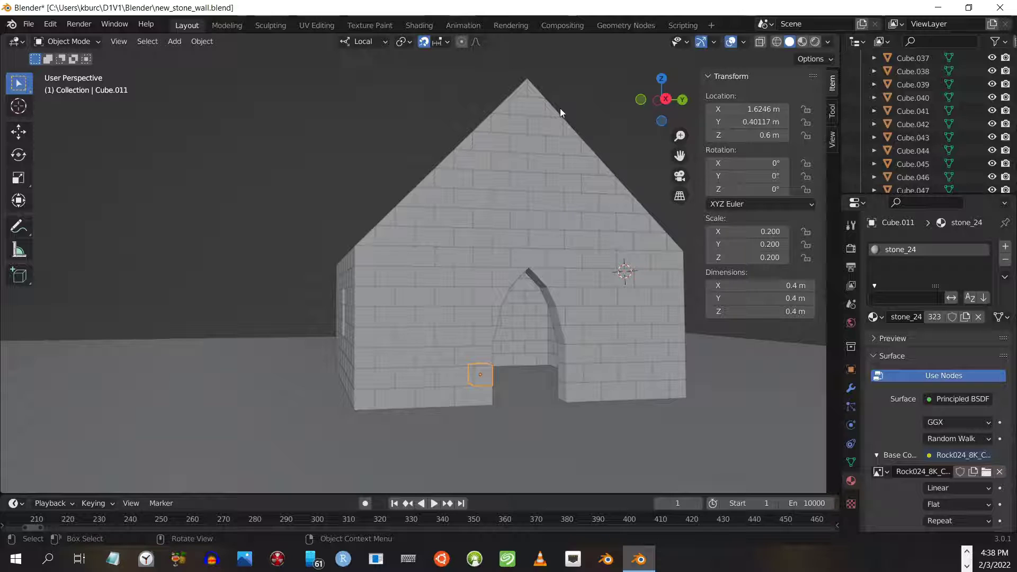
pyautogui.click(401, 353)
pyautogui.click(436, 354)
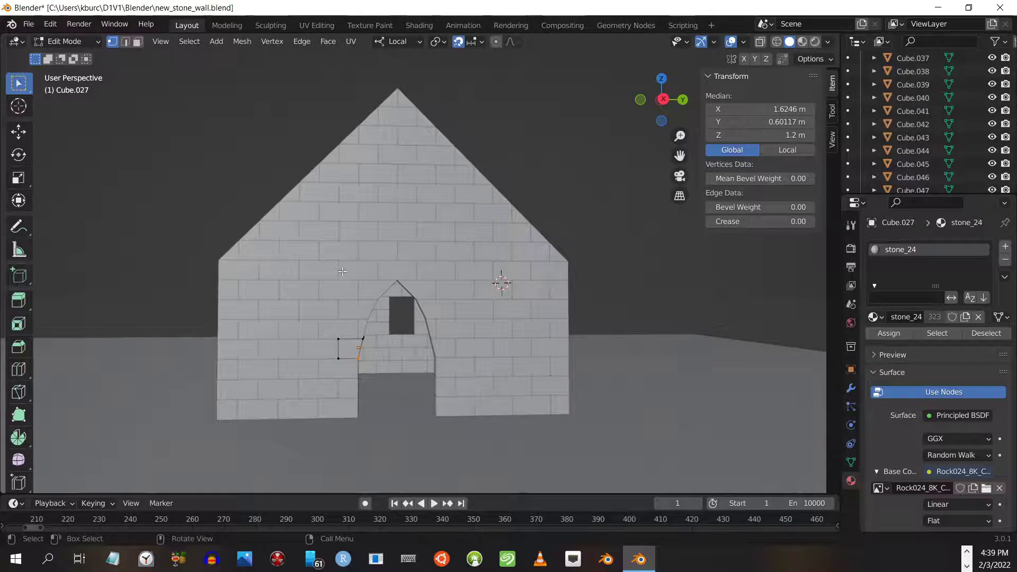
# - Return to Object Mode and select the stone left of the new window
pyautogui.click(91, 43)
pyautogui.click(58, 46)
pyautogui.click(280, 311)
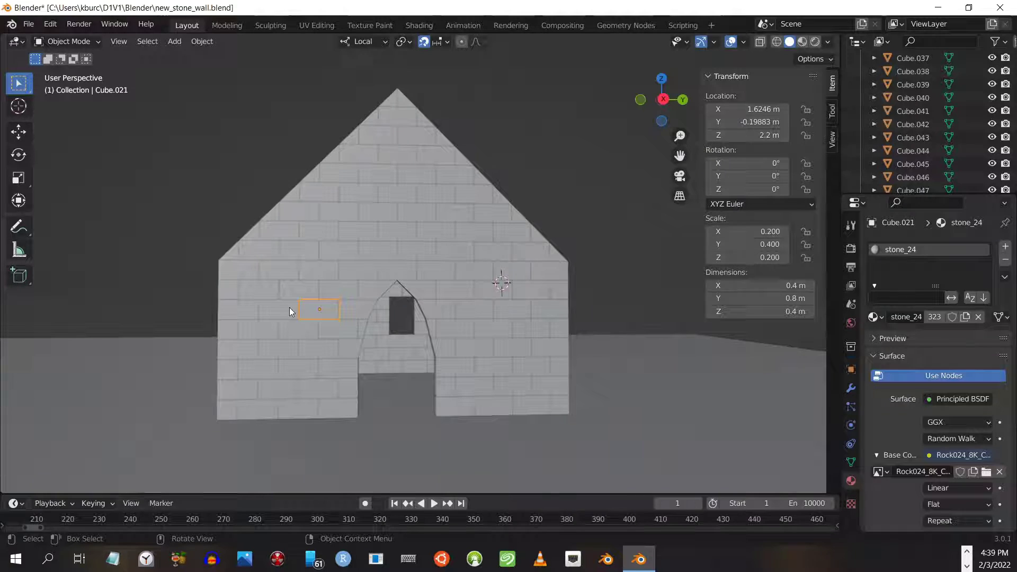
pyautogui.moveTo(247, 310); pyautogui.dragTo(274, 311, button='middle')
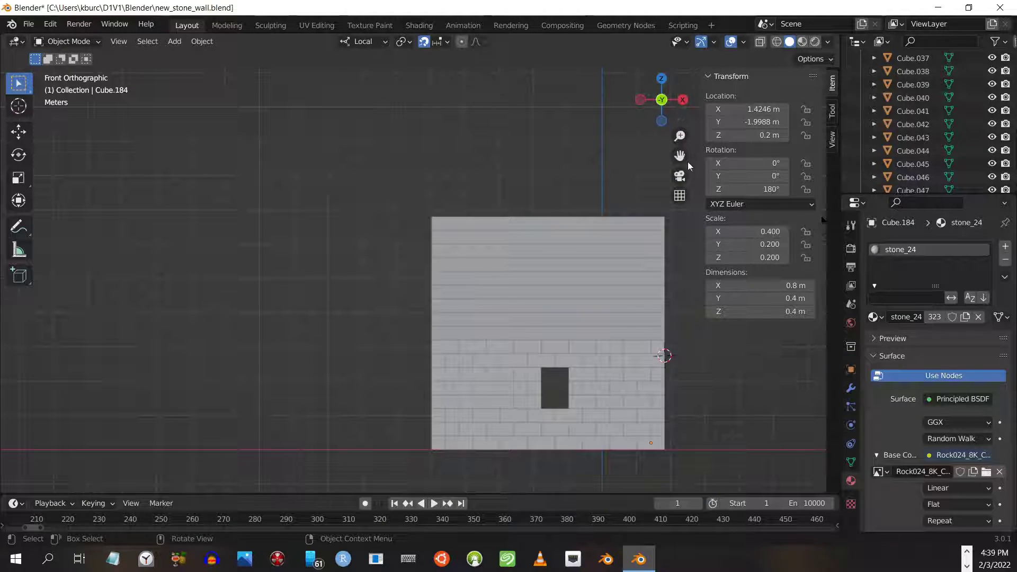
pyautogui.moveTo(682, 158); pyautogui.dragTo(632, 126)
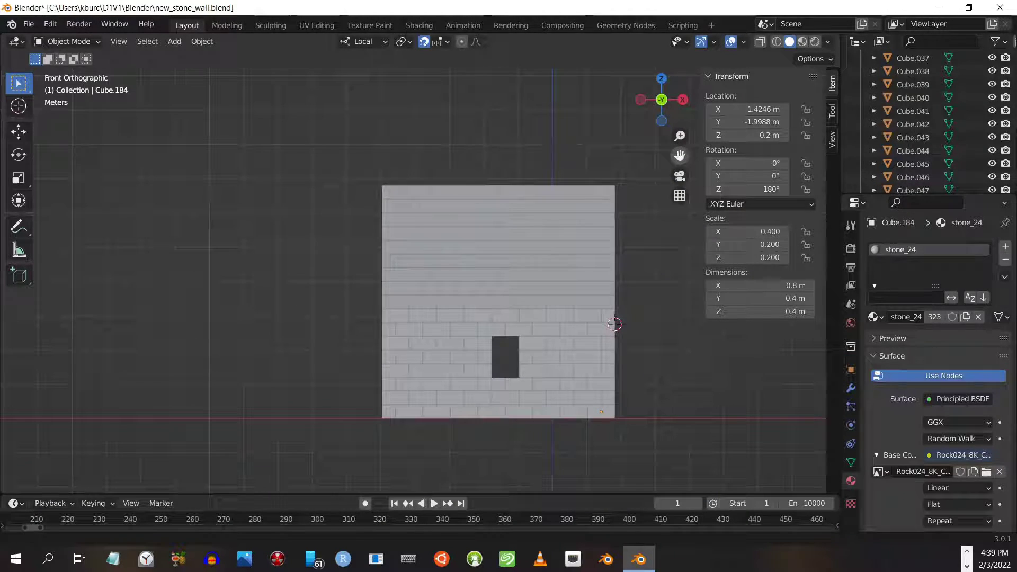
pyautogui.click(605, 416)
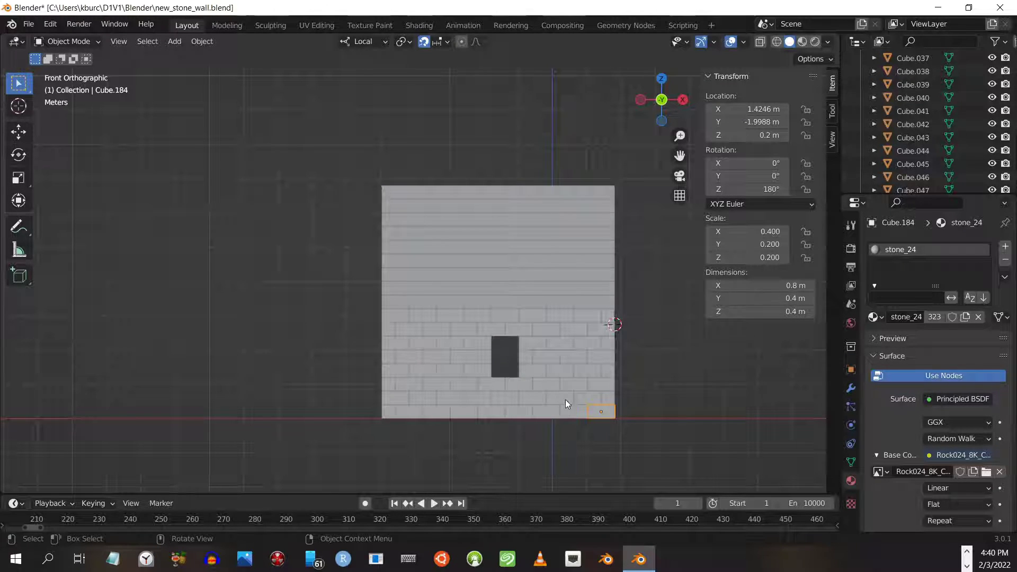
pyautogui.scroll(2, 539, 351)
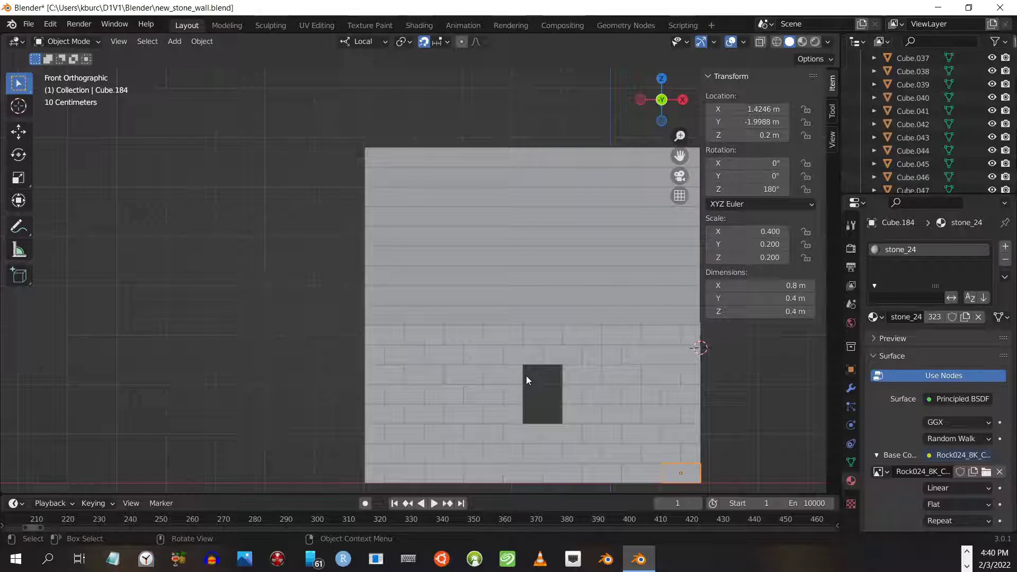
pyautogui.click(517, 392)
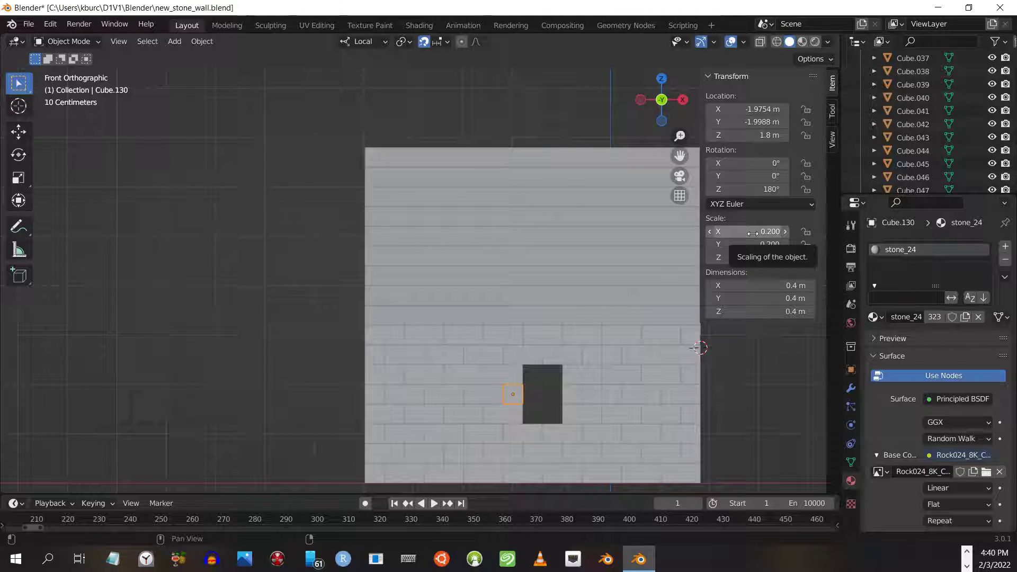
pyautogui.click(480, 395)
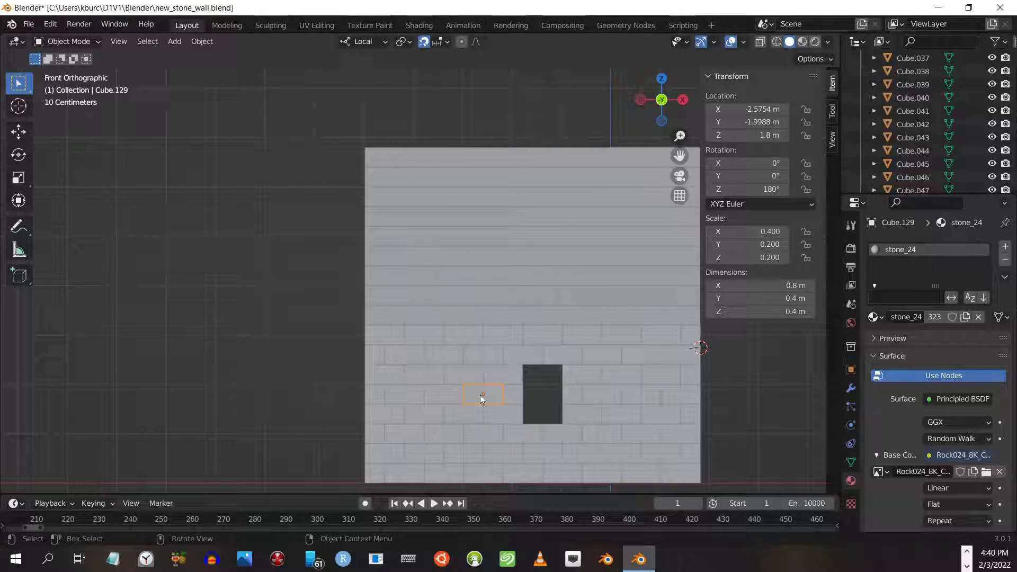
pyautogui.moveTo(420, 383); pyautogui.dragTo(484, 382, button='middle')
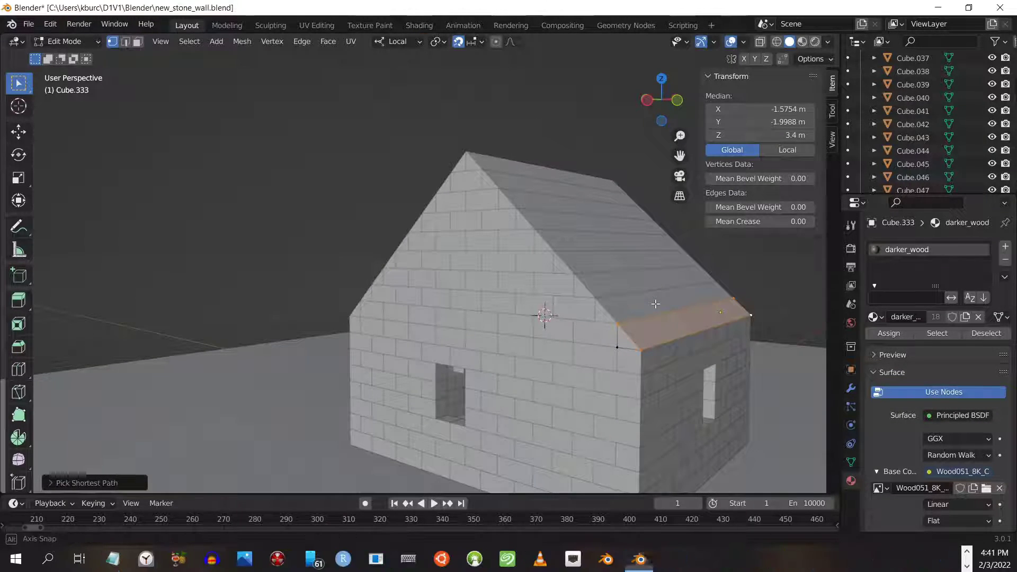
# - Fill a face between the selected darker_wood roof-plank vertices with New Edge/Face from Vertices
pyautogui.moveTo(651, 309); pyautogui.dragTo(678, 301, button='middle')
pyautogui.rightClick(679, 300)
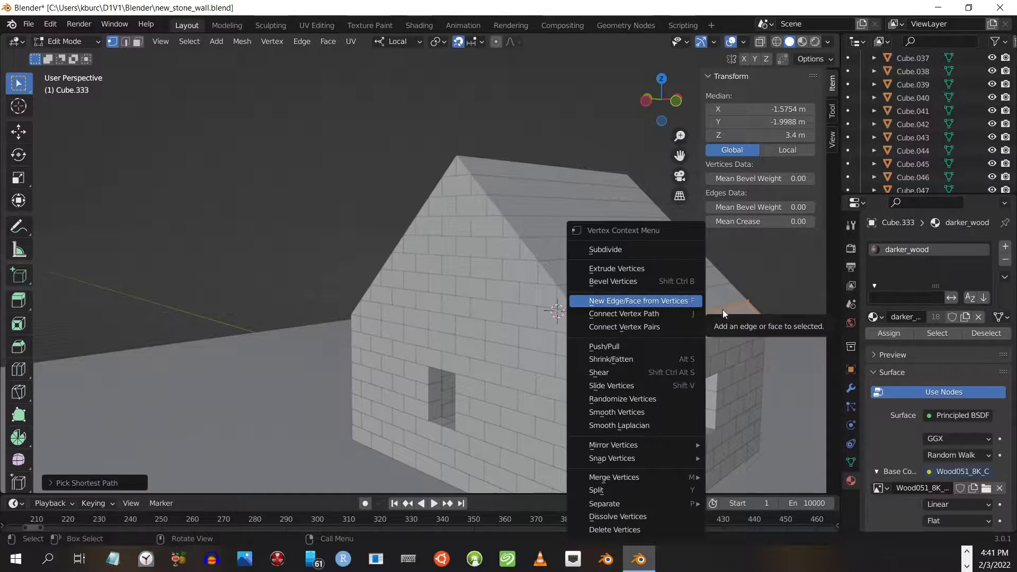
pyautogui.press('Return')
pyautogui.rightClick(648, 338)
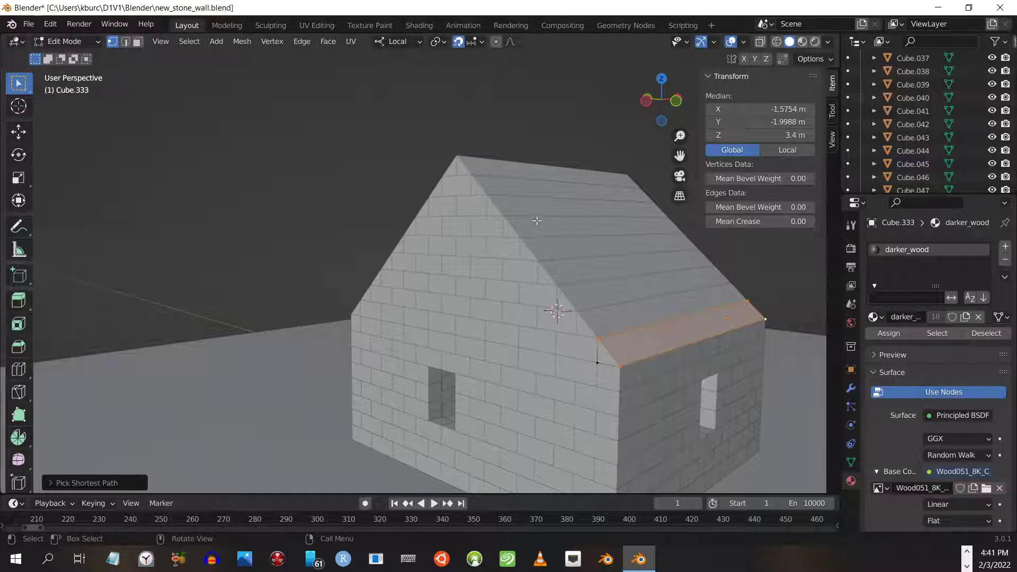
pyautogui.moveTo(536, 220); pyautogui.dragTo(11, 256, button='middle')
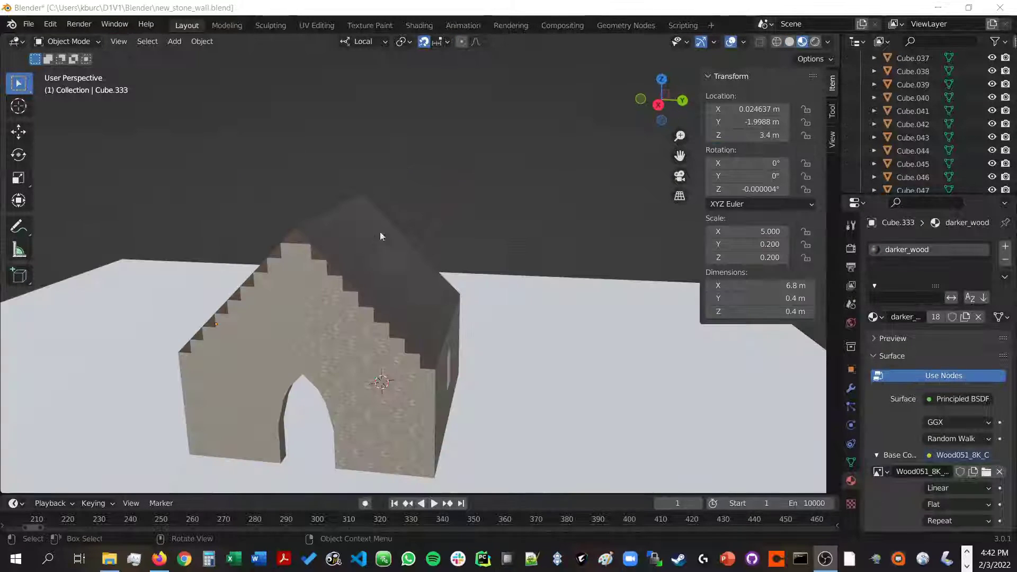
pyautogui.moveTo(379, 231)
pyautogui.mouseDown(button='middle')
pyautogui.moveTo(447, 217)
pyautogui.moveTo(398, 219)
pyautogui.moveTo(372, 244)
pyautogui.mouseUp(button='middle')
# - Inspect several roof planks and gable-wall stones, ending on darker_wood plank Cube.331
pyautogui.click(331, 266)
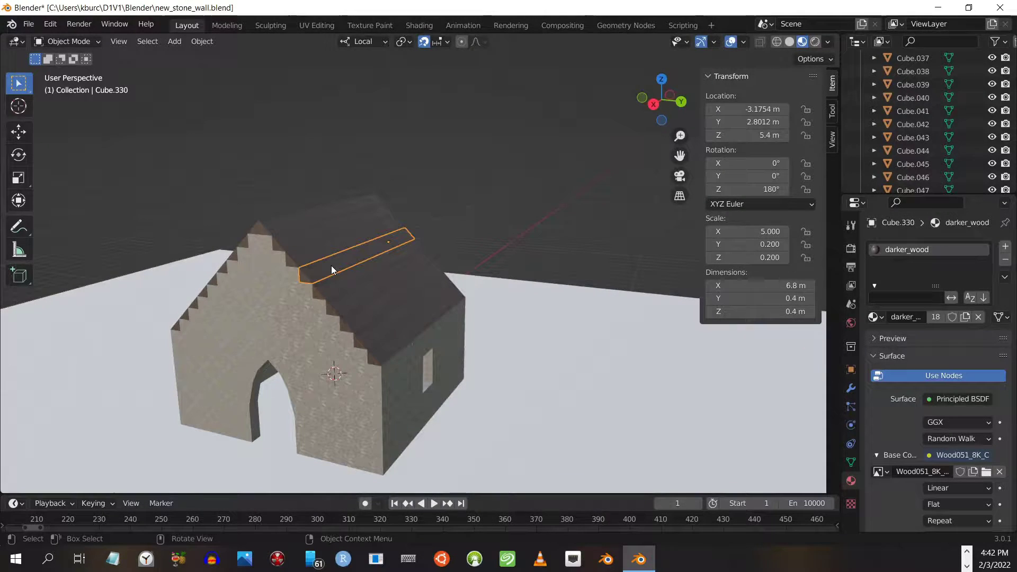
pyautogui.click(283, 331)
pyautogui.click(255, 335)
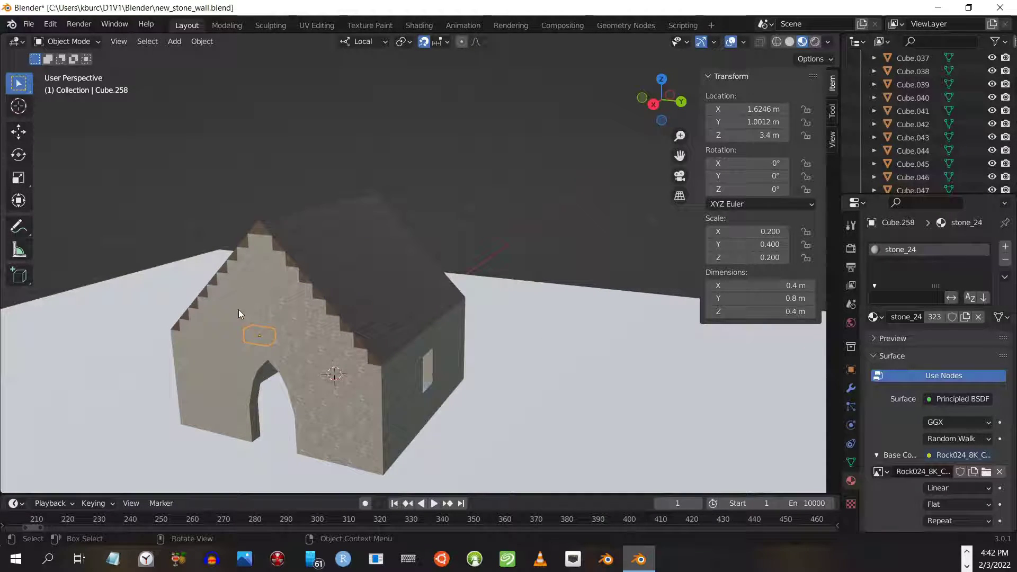
pyautogui.click(370, 269)
pyautogui.click(390, 295)
pyautogui.click(357, 271)
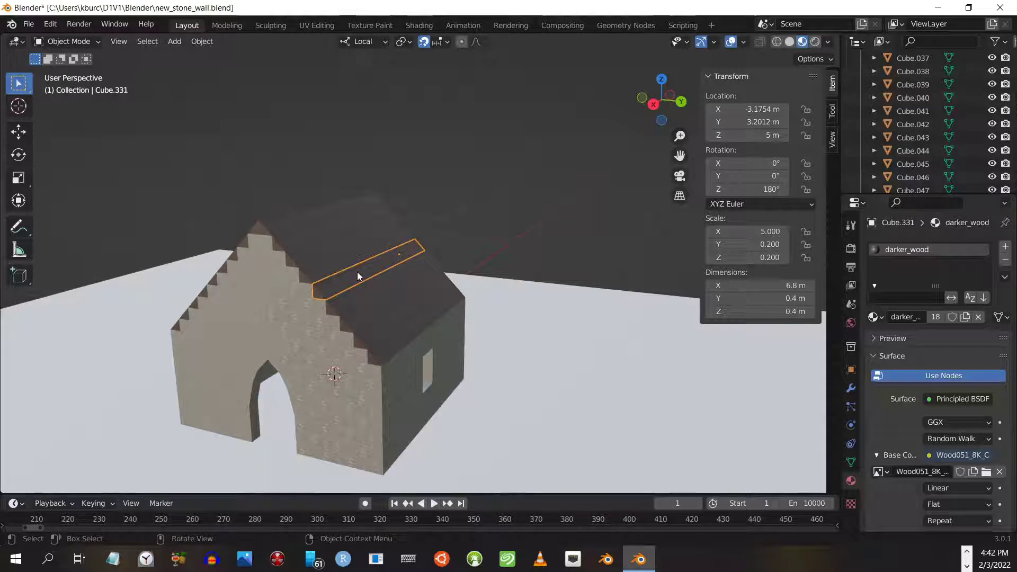
pyautogui.moveTo(324, 259); pyautogui.dragTo(335, 249, button='middle')
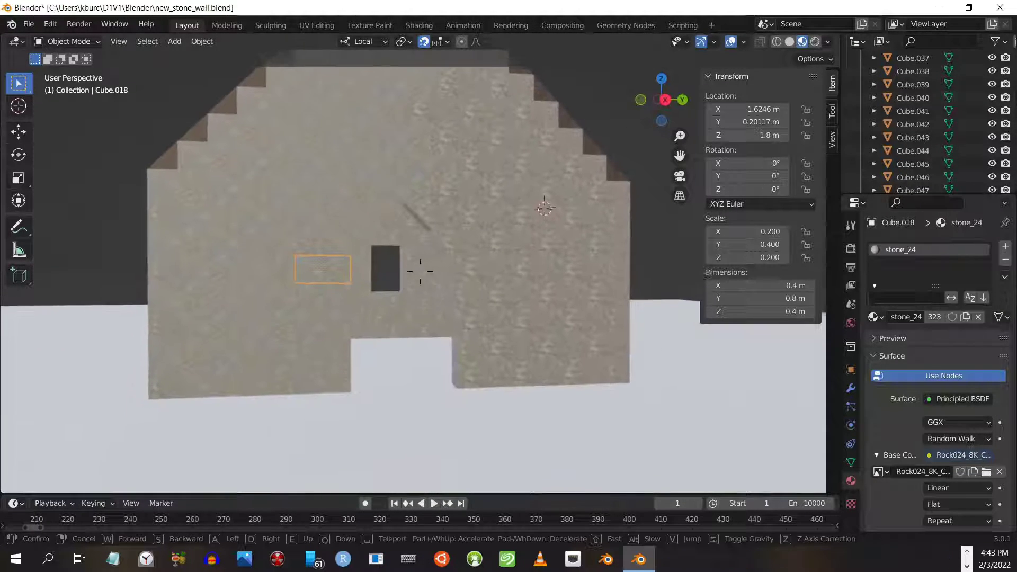
# - Walk through the wall toward the window and look up at the roof
pyautogui.press('w')
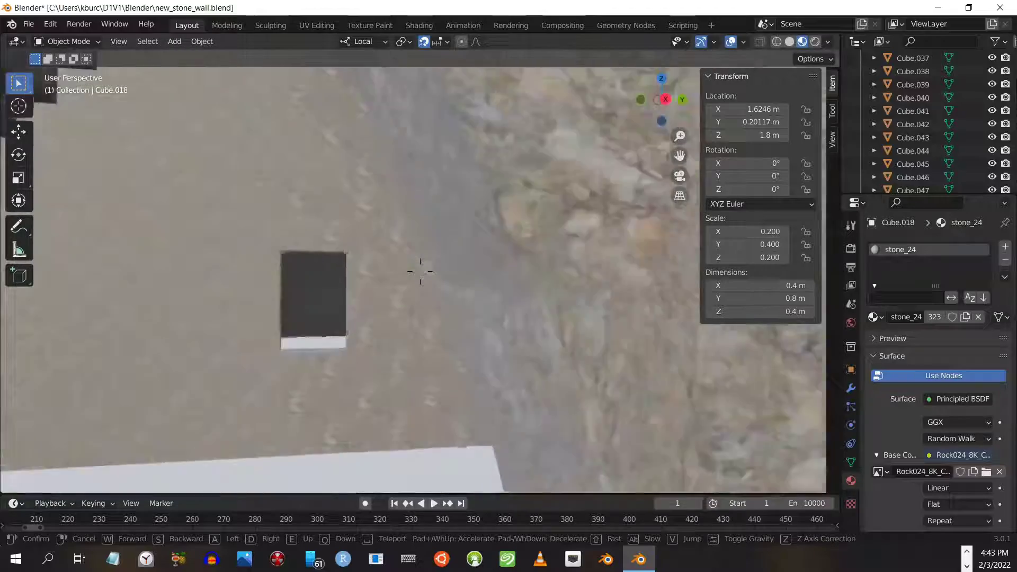
pyautogui.press('w')
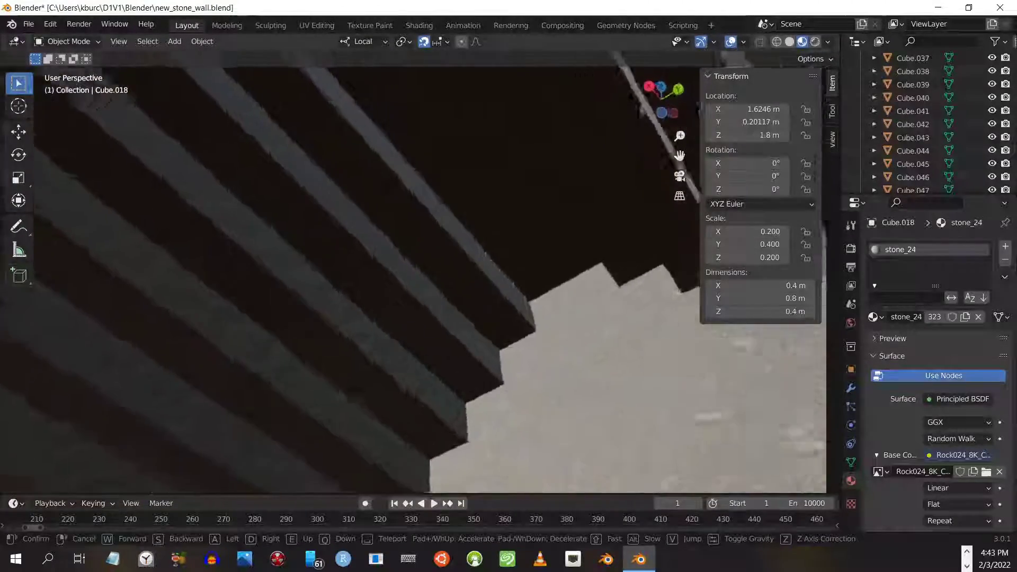
pyautogui.moveTo(413, 271)
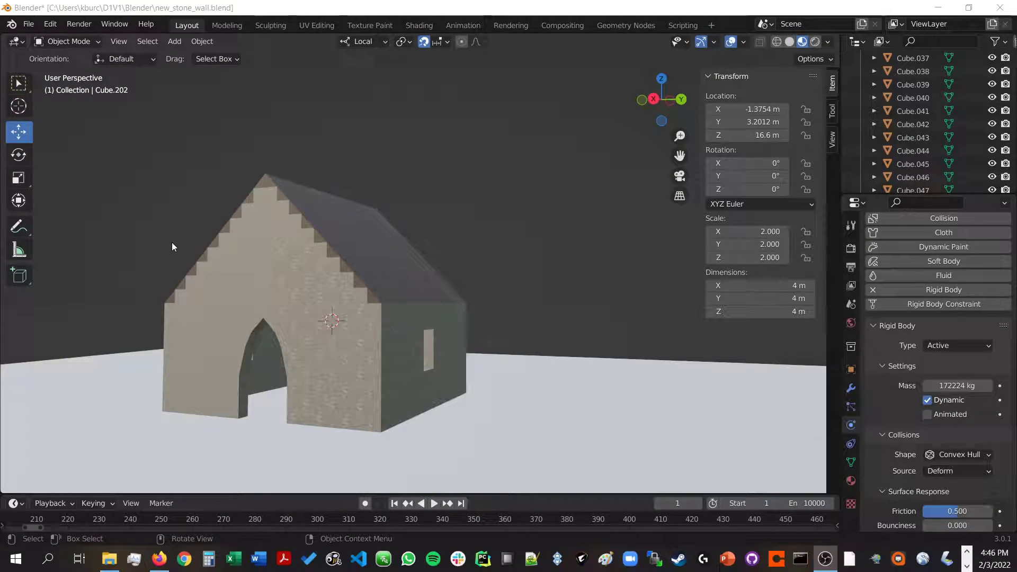
pyautogui.moveTo(171, 242)
pyautogui.mouseDown(button='middle')
pyautogui.moveTo(243, 246)
pyautogui.moveTo(221, 237)
pyautogui.moveTo(182, 250)
pyautogui.moveTo(257, 249)
pyautogui.moveTo(182, 257)
pyautogui.mouseUp(button='middle')
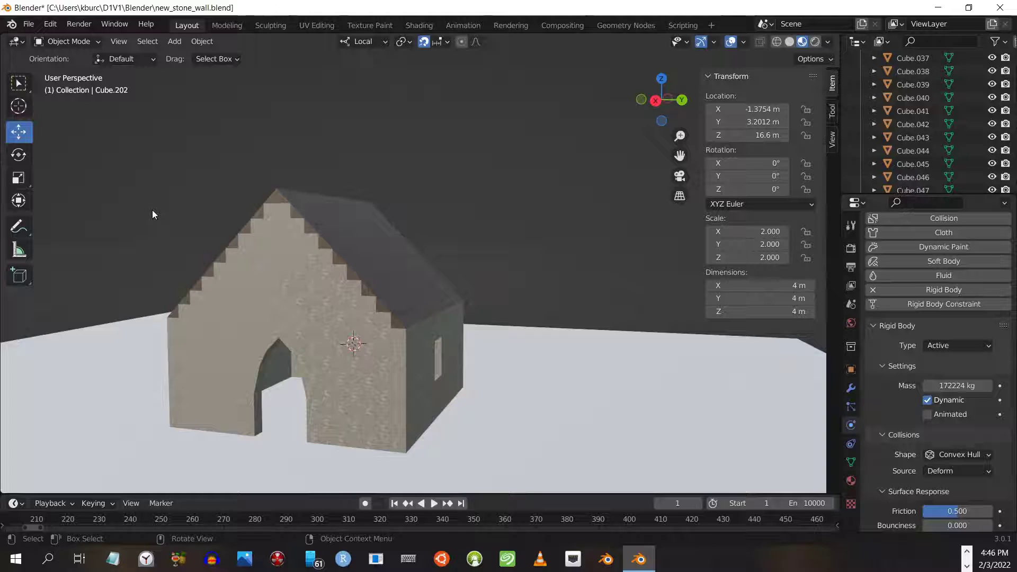
# - Check the rigid-body mass of several wall bricks, including Cube.257
pyautogui.moveTo(151, 209); pyautogui.dragTo(157, 206, button='middle')
pyautogui.scroll(-5, 454, 263)
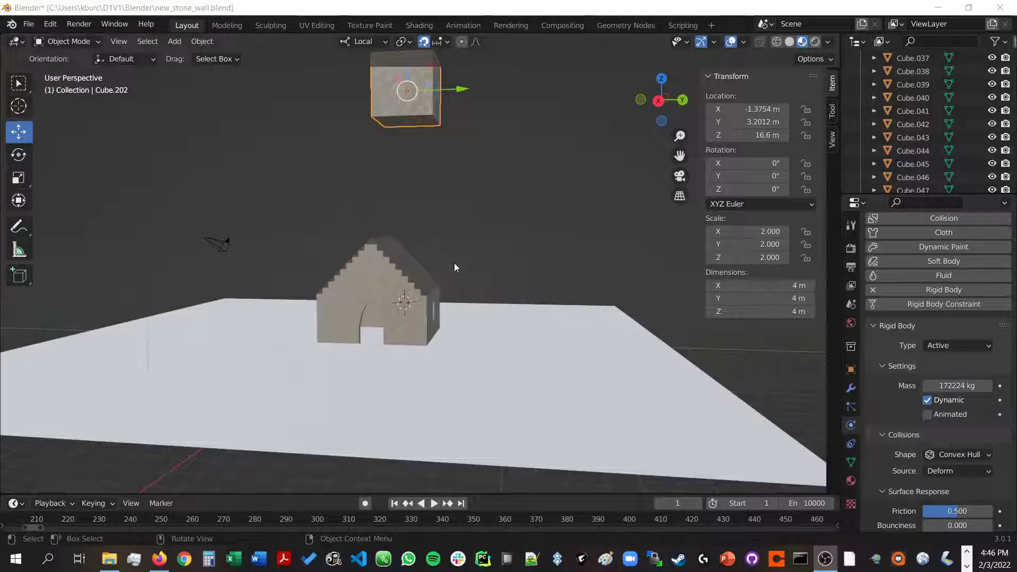
pyautogui.click(365, 293)
pyautogui.click(343, 310)
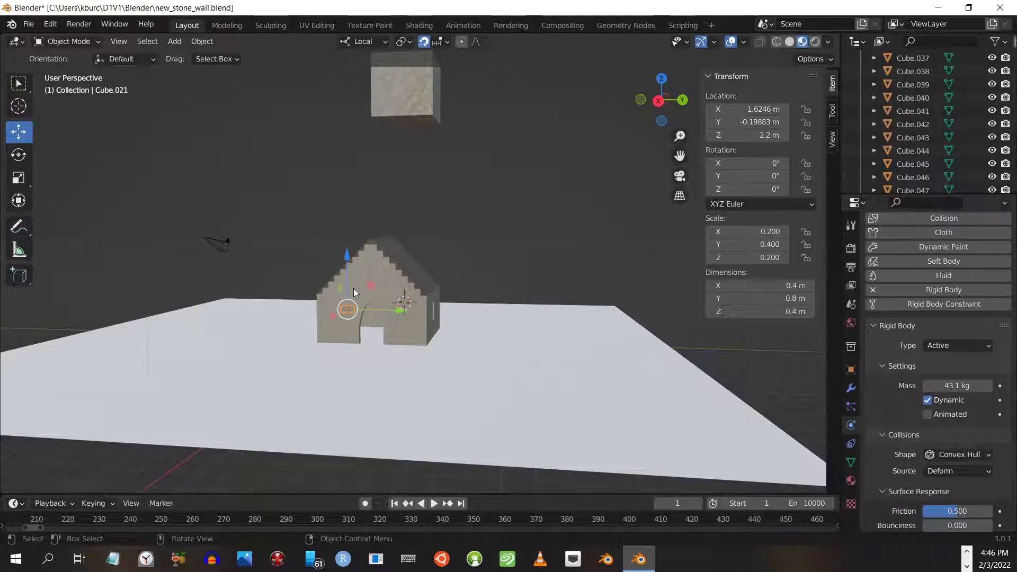
pyautogui.click(354, 290)
pyautogui.click(384, 279)
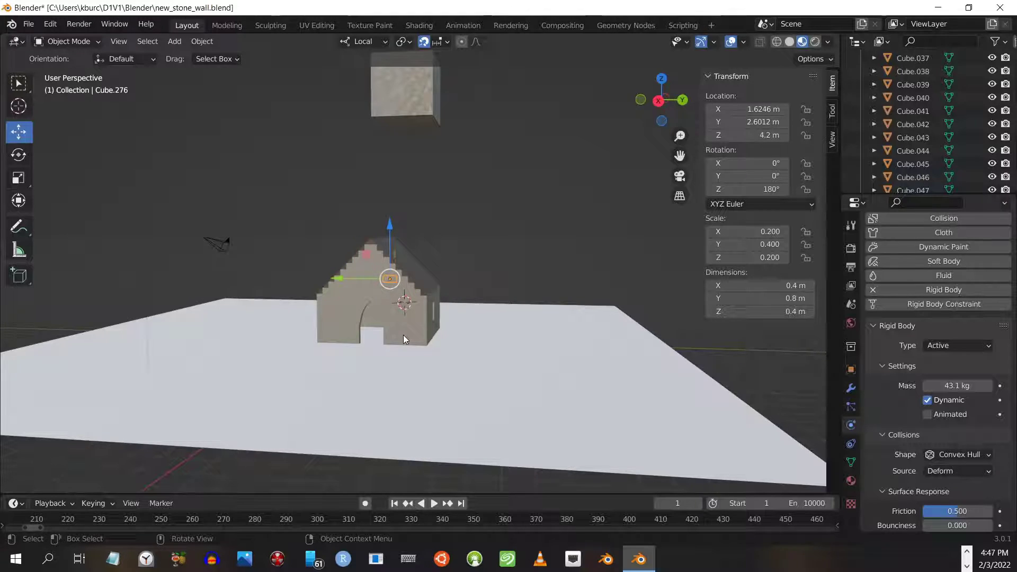
pyautogui.click(404, 334)
pyautogui.scroll(1, 473, 185)
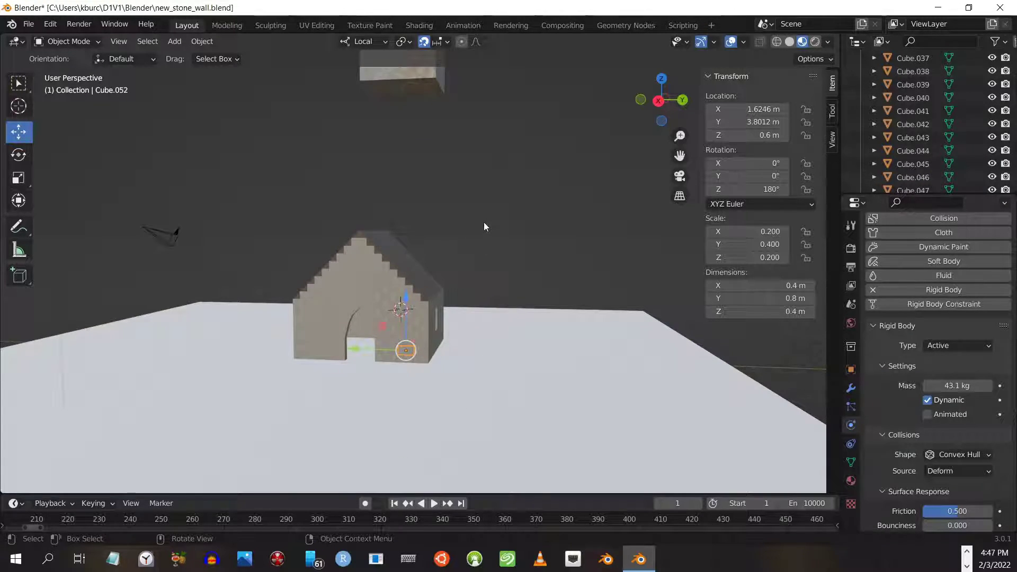
# - Scale the floating stone cube Cube.202 down to 1.0 (2 m) and start playback
pyautogui.moveTo(478, 211); pyautogui.dragTo(466, 176, button='middle')
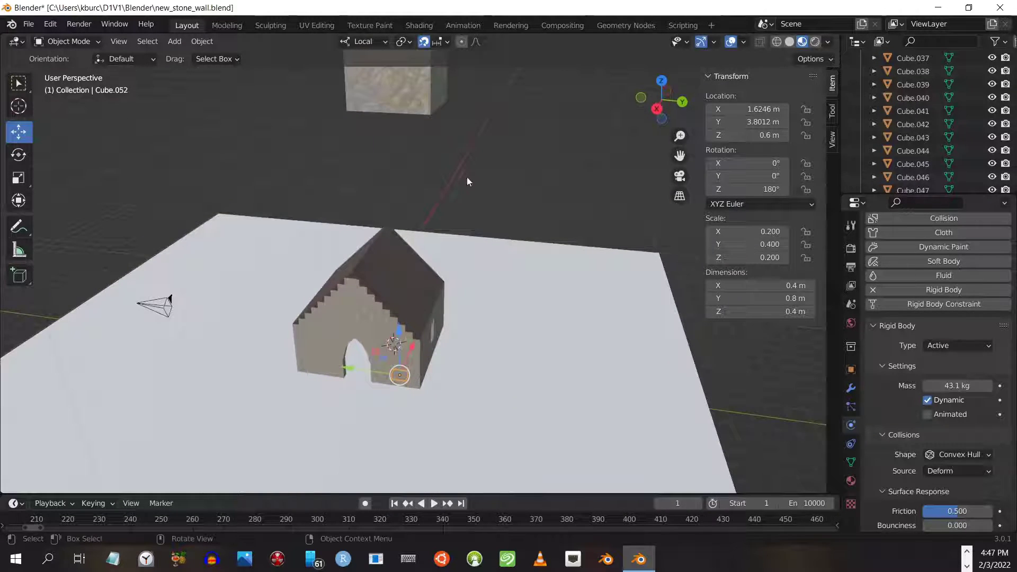
pyautogui.click(395, 96)
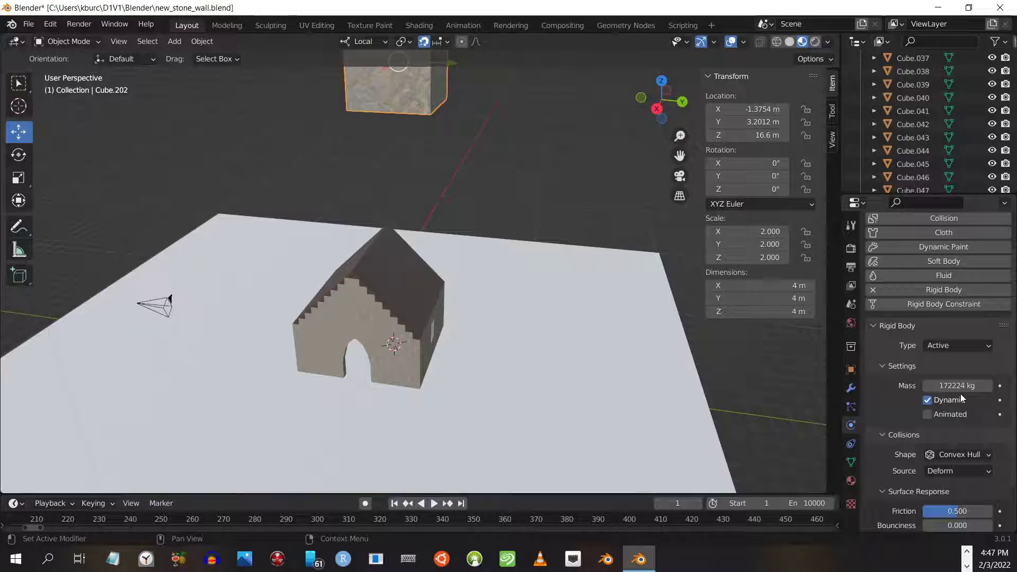
pyautogui.moveTo(542, 295); pyautogui.dragTo(546, 268, button='middle')
pyautogui.click(434, 504)
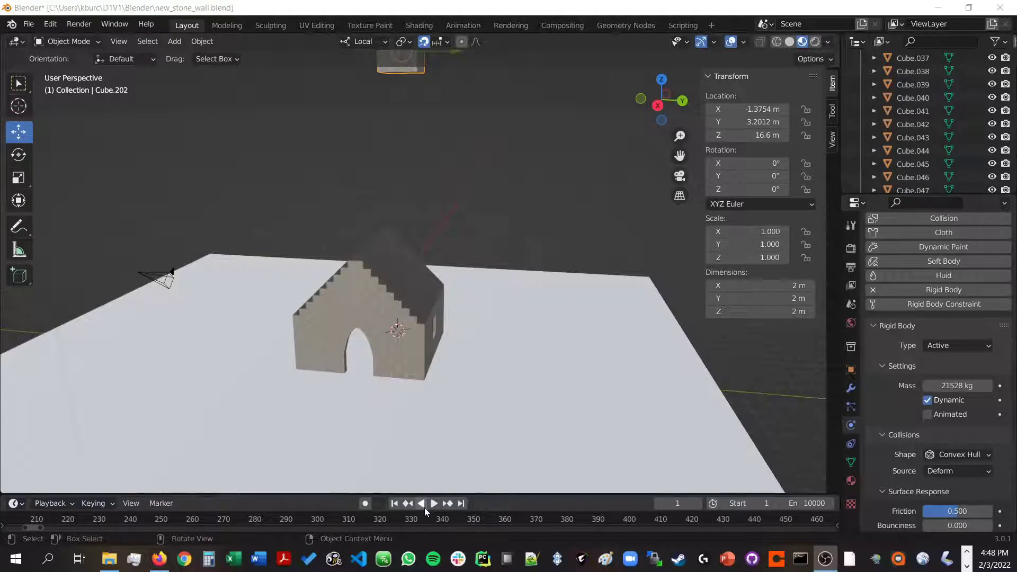
# - Watch the cube smash the house, then replay with 1 m/s² X and Y gravity
pyautogui.click(433, 503)
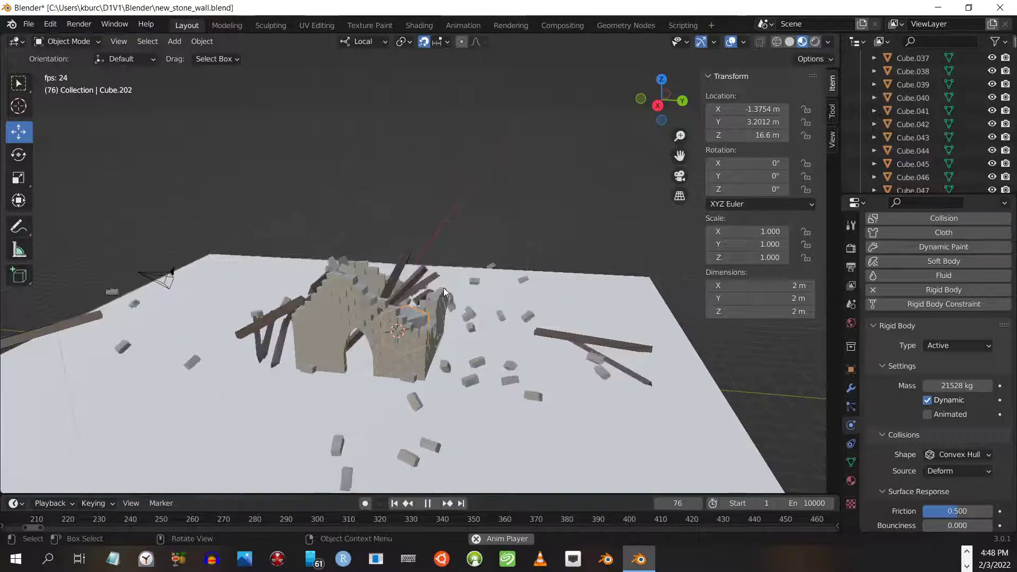
pyautogui.moveTo(443, 287); pyautogui.dragTo(545, 317, button='middle')
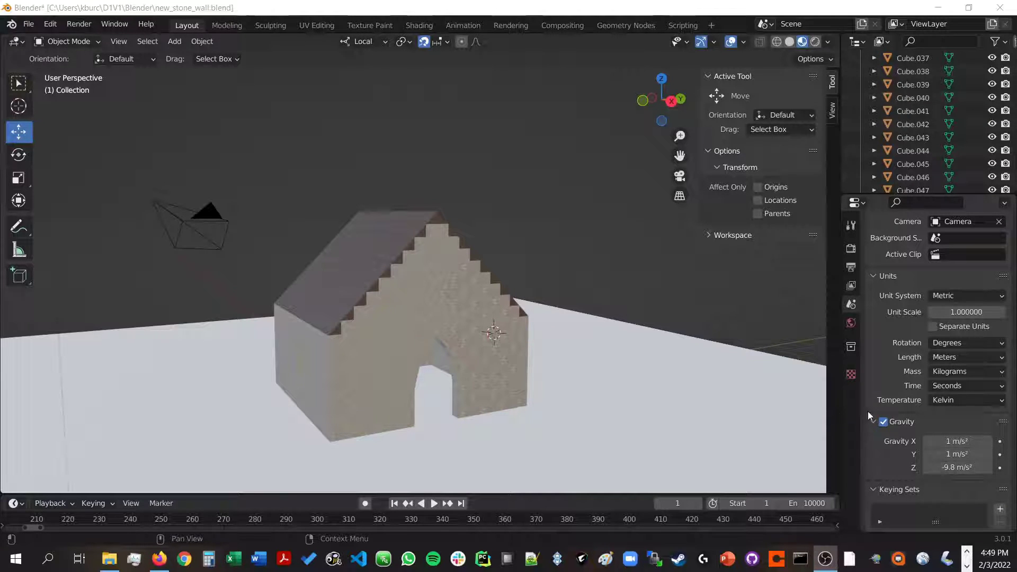
pyautogui.click(433, 504)
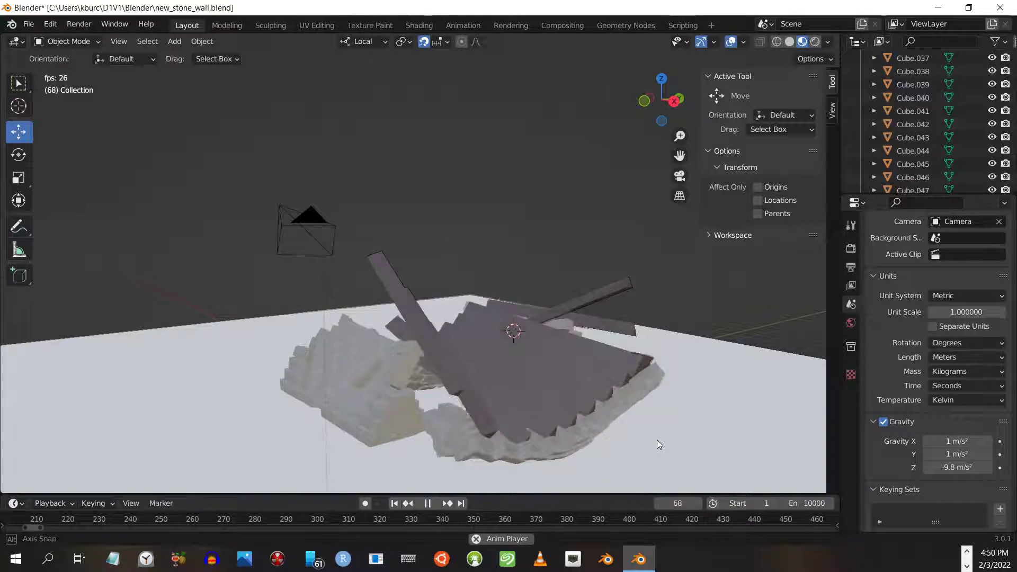
pyautogui.moveTo(657, 440); pyautogui.dragTo(685, 452, button='middle')
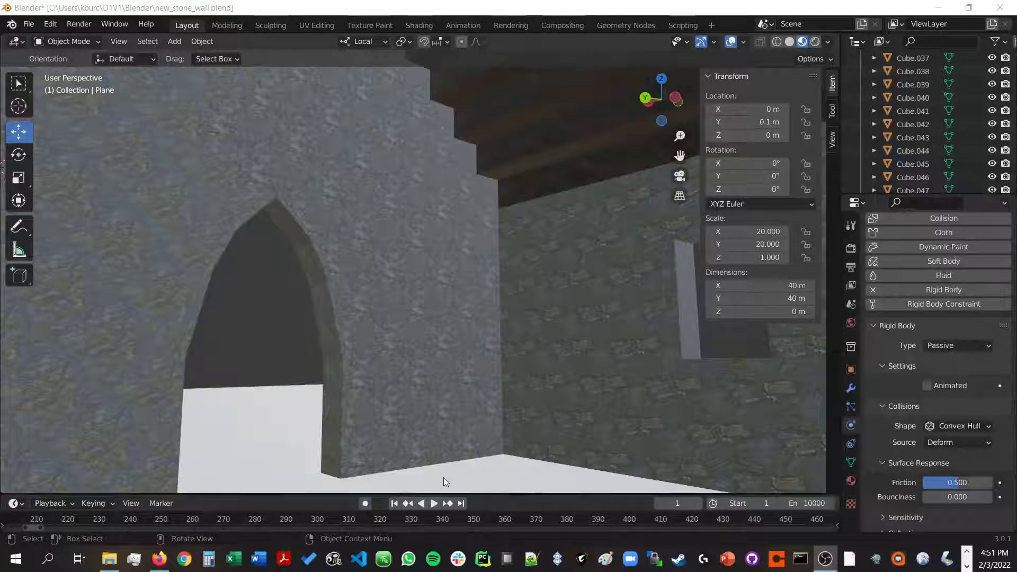
# - Watch the house collapse into blocks, rewind to frame 1, and walk back from the arch
pyautogui.click(431, 503)
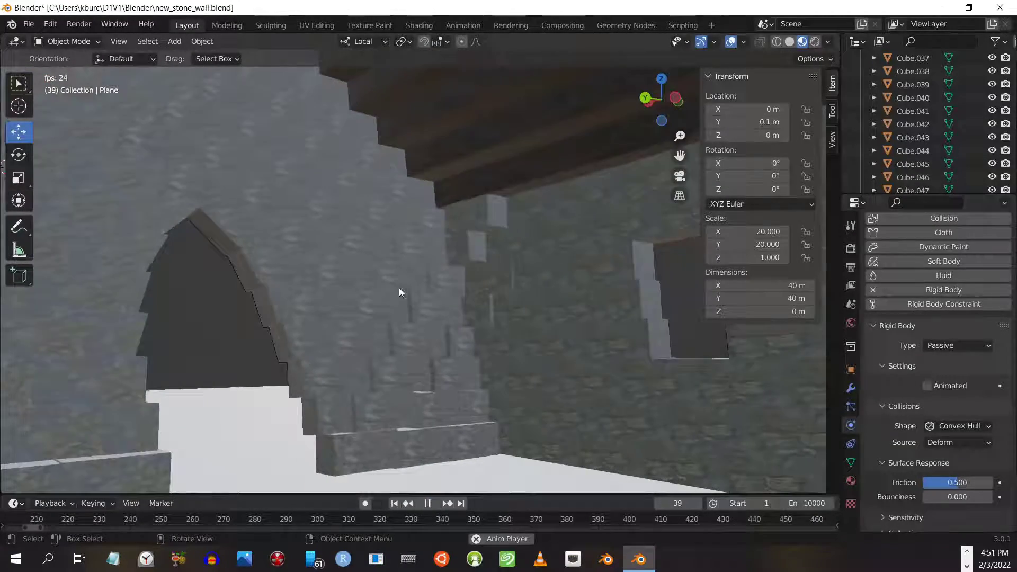
pyautogui.moveTo(389, 286); pyautogui.dragTo(306, 306, button='middle')
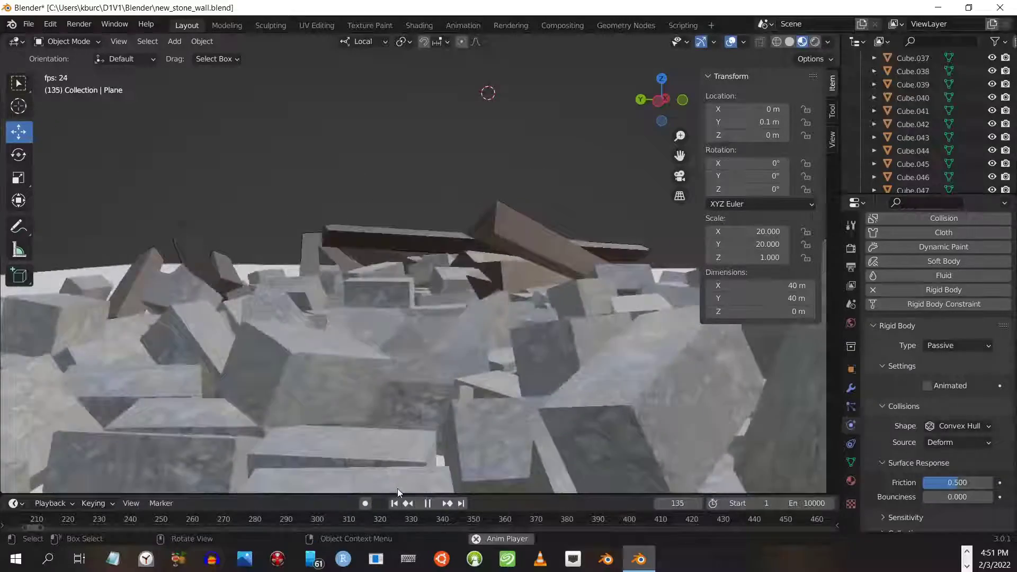
pyautogui.press('Escape')
pyautogui.hotkey('shift', '`')
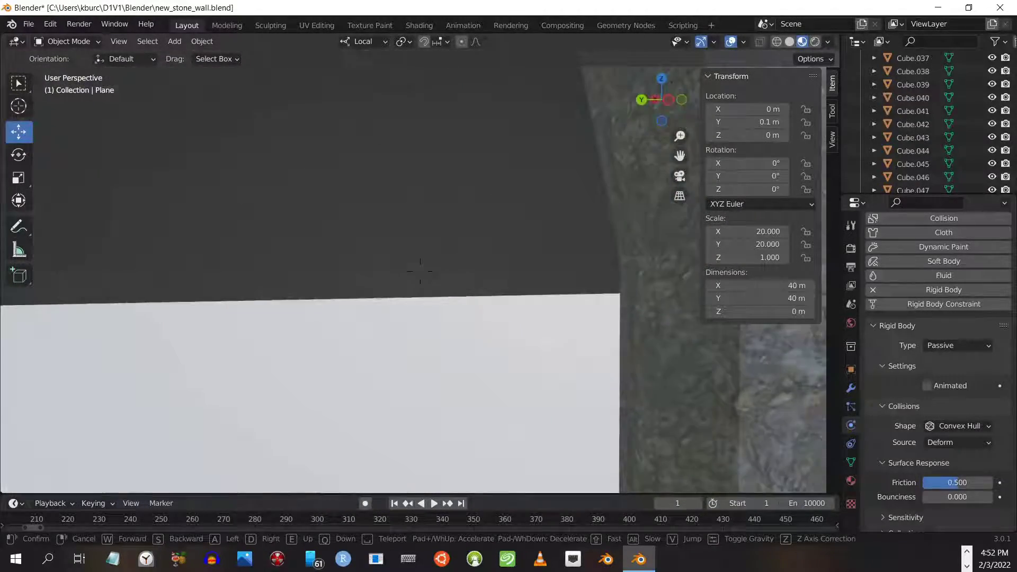
pyautogui.press('s')
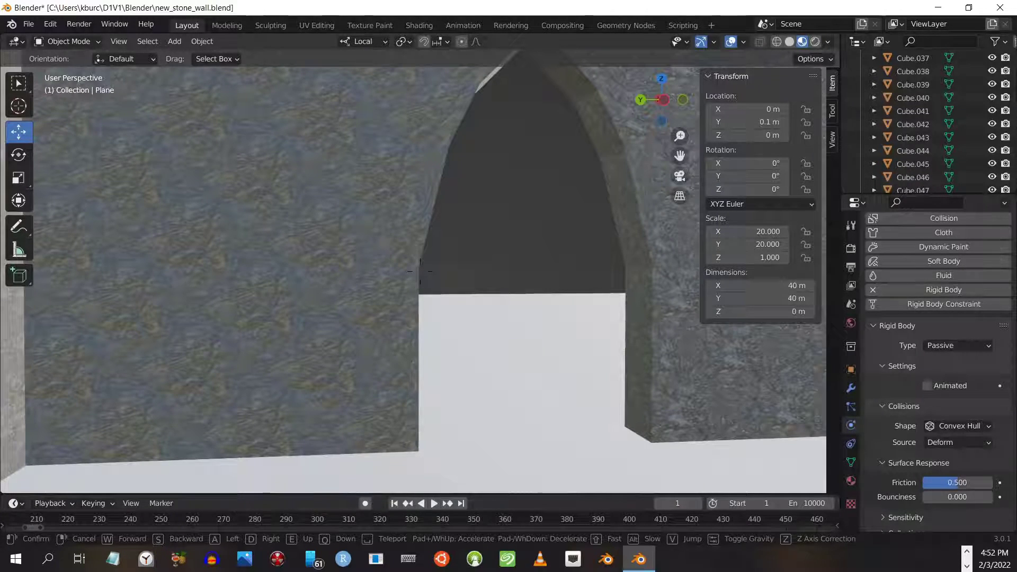
pyautogui.moveTo(420, 271)
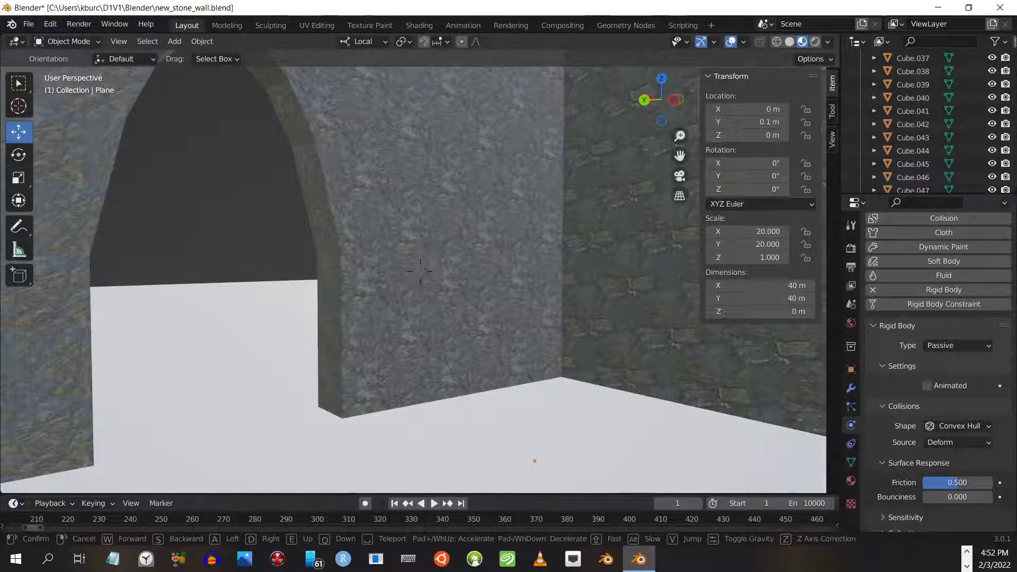